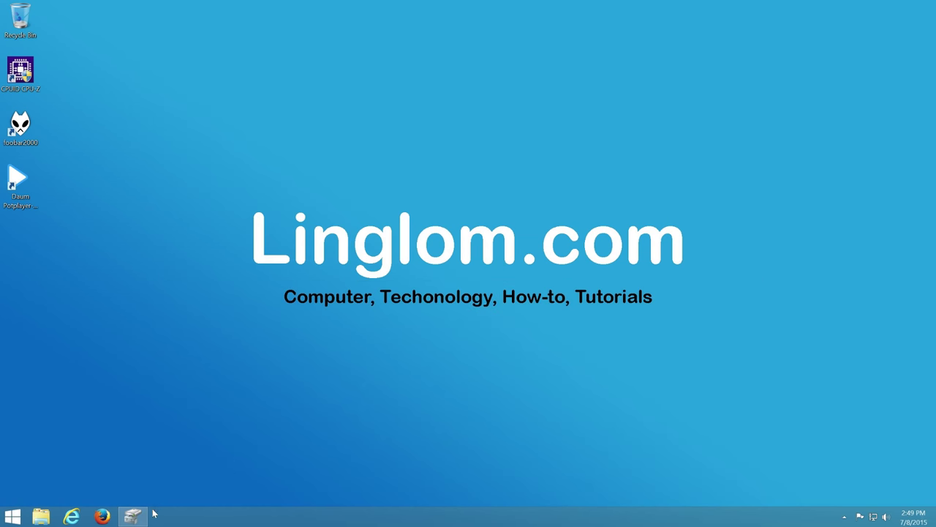
Open Disk Management to review System Reserved, C: and DATA (D:).
click(134, 516)
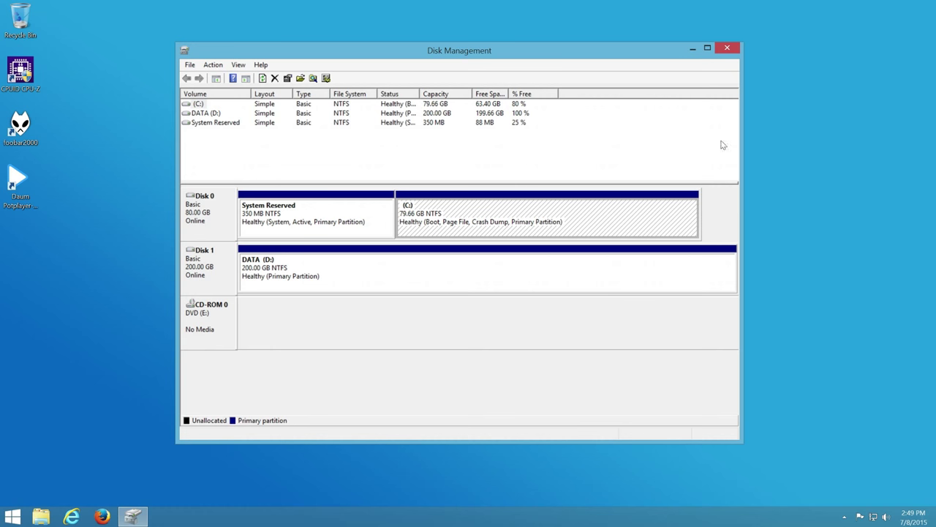
Close the Disk Management window.
click(726, 50)
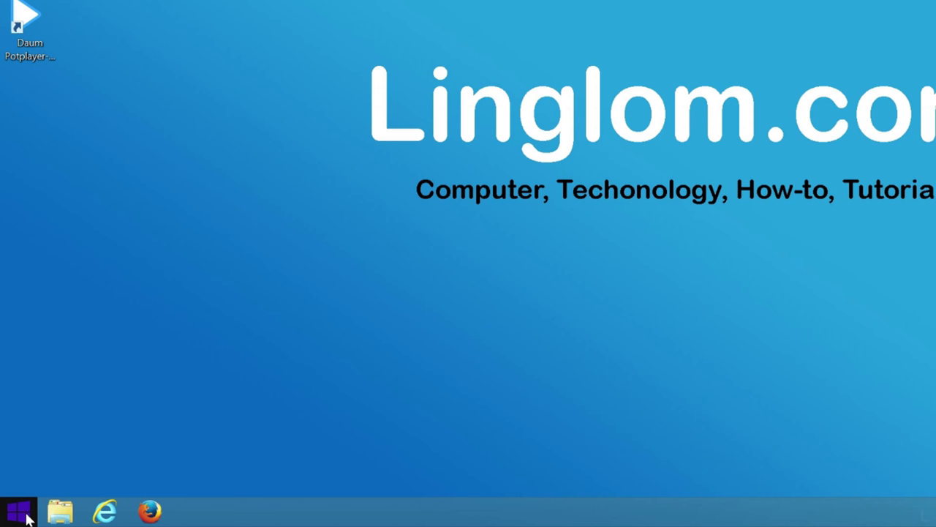
Open File History through Control Panel's System and Security section.
right_click(28, 517)
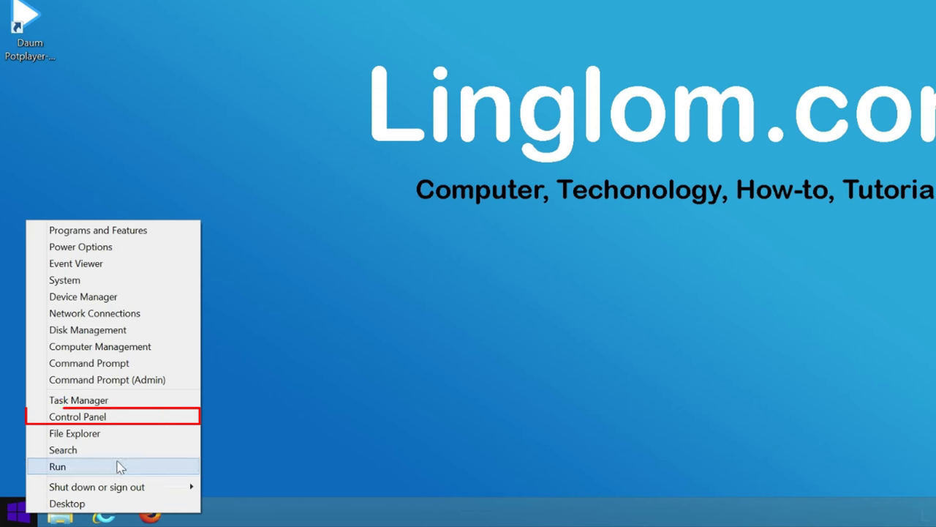
click(149, 417)
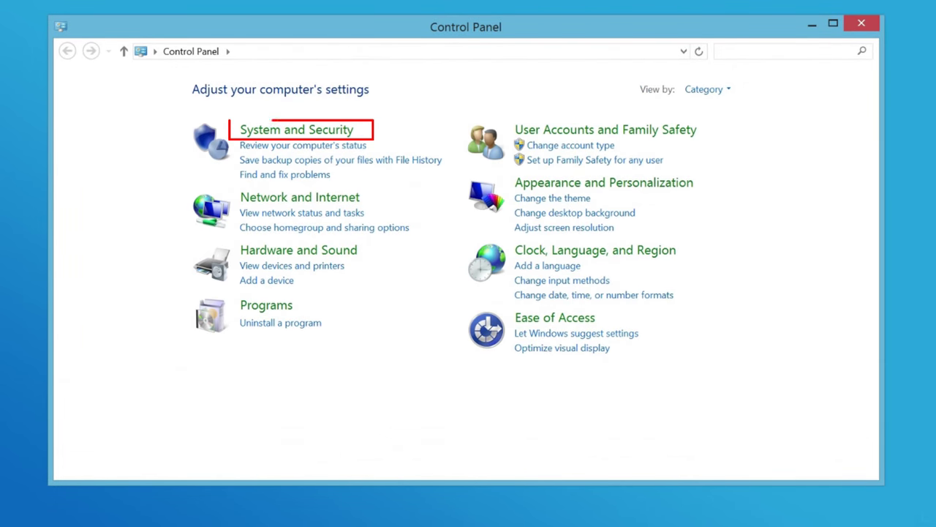
click(340, 139)
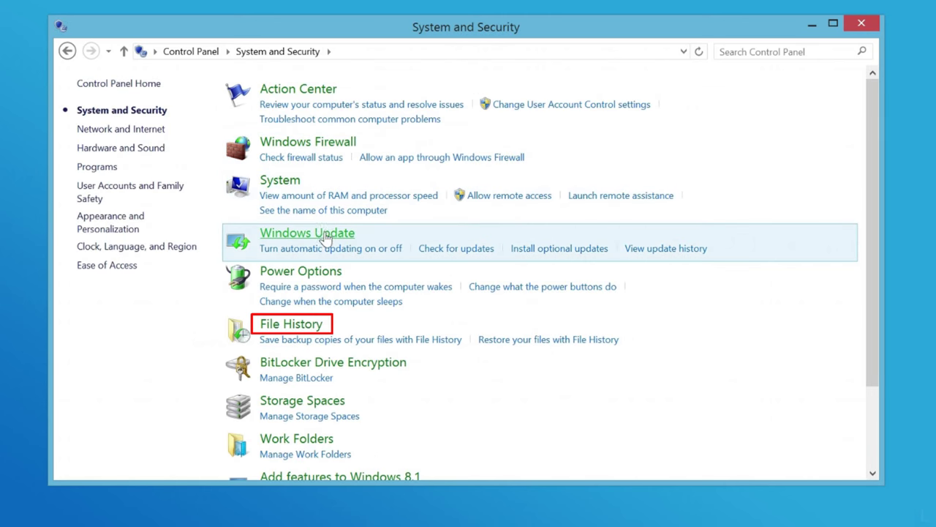
click(308, 334)
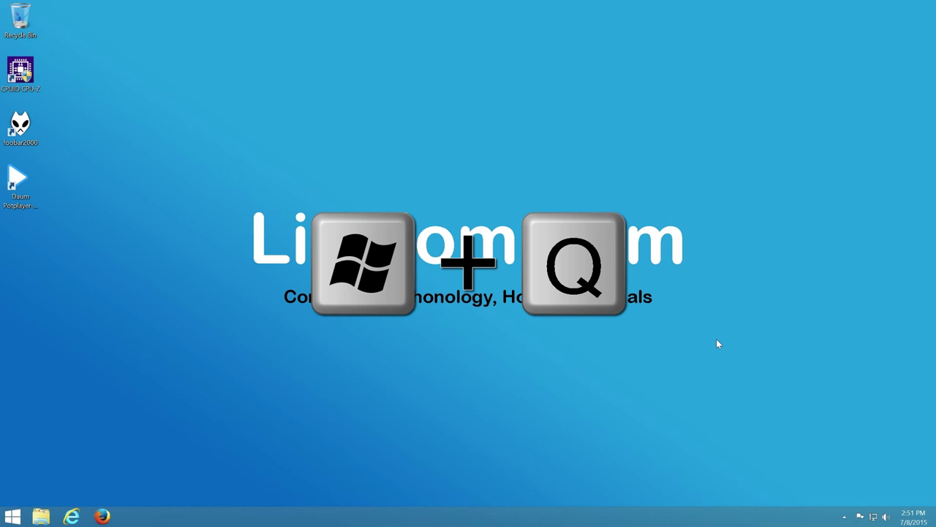
Find 'file history' in the Search charm and launch the system image backup from it.
key(super+q)
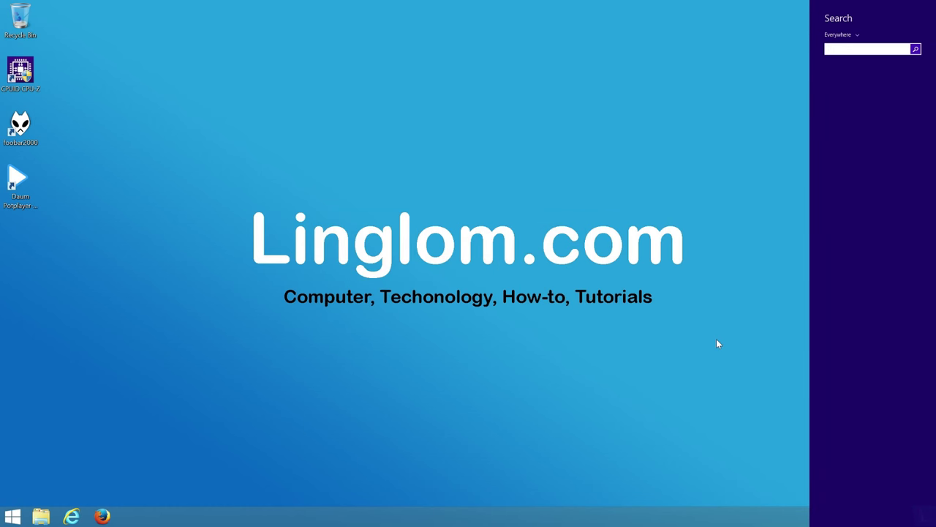
text(file)
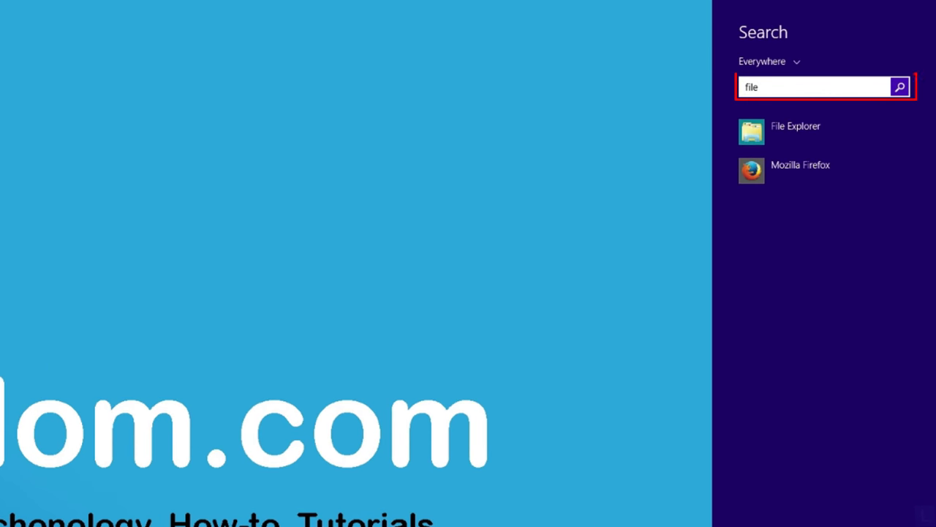
text( history)
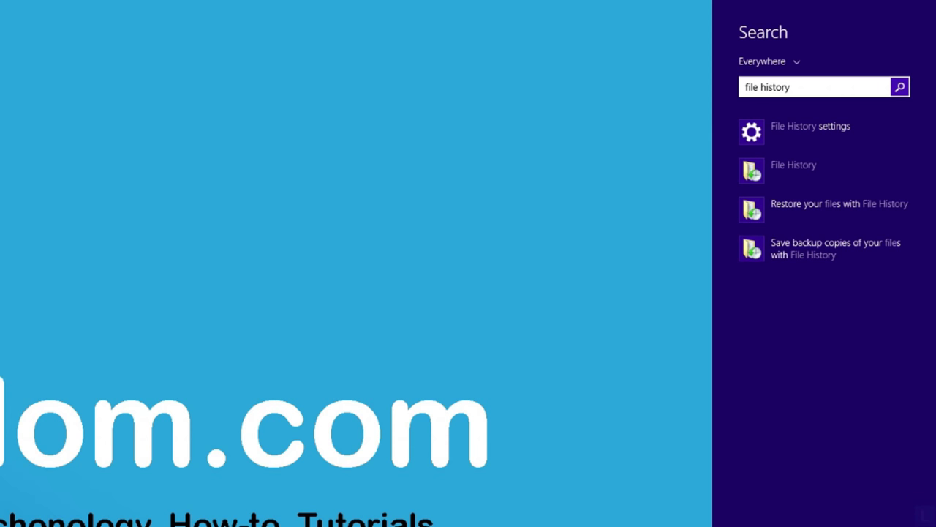
click(841, 179)
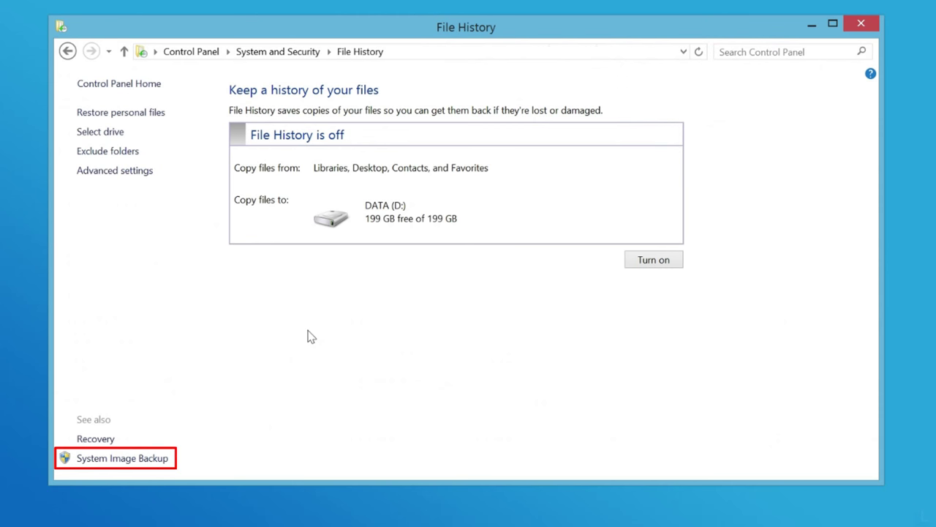
click(159, 461)
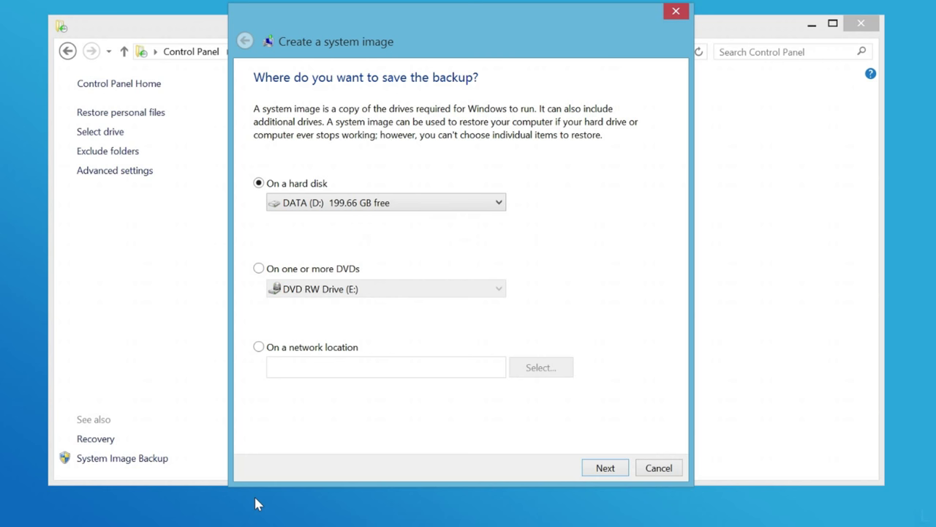
Compare hard disk, DVD (E:) and network destinations, then choose hard disk DATA (D:).
click(498, 203)
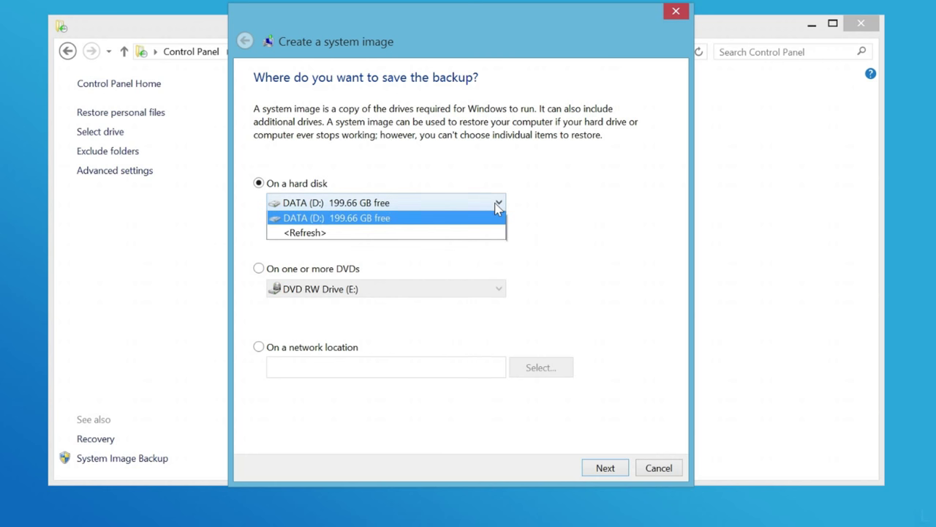
click(497, 203)
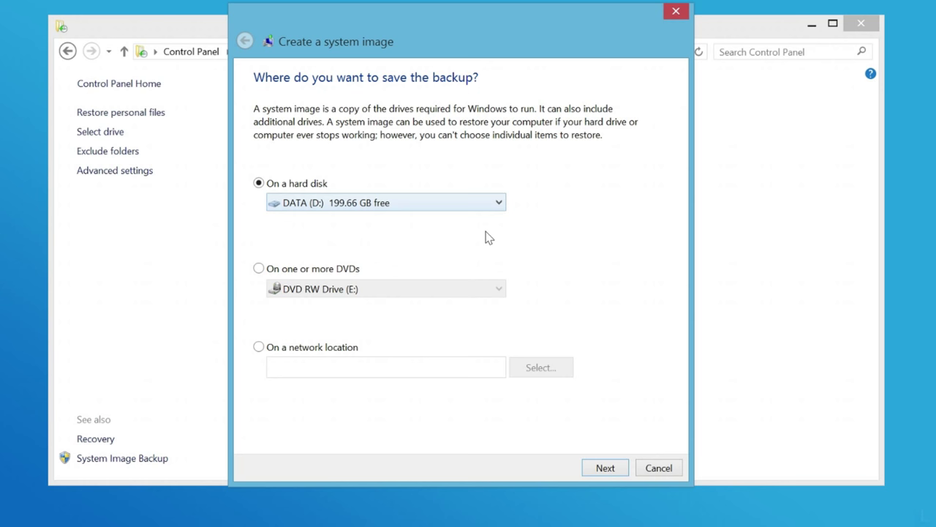
click(356, 272)
click(500, 289)
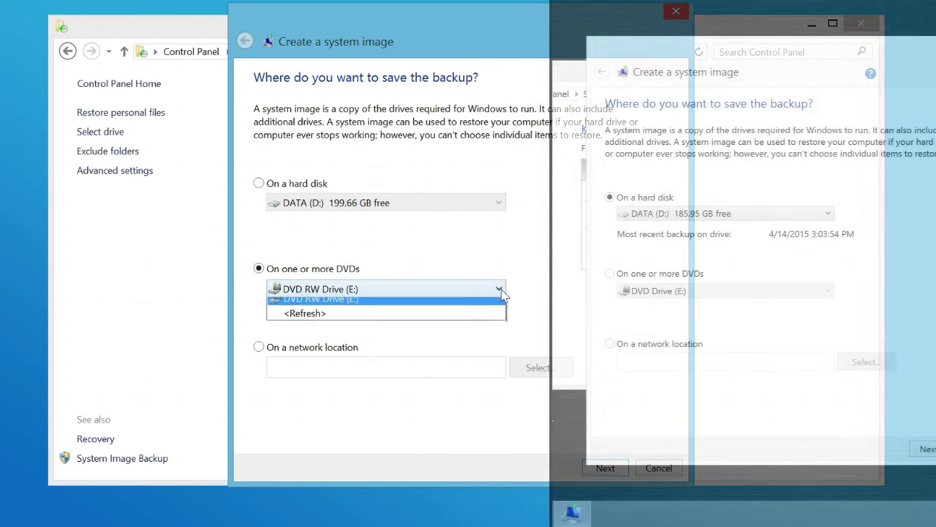
click(502, 291)
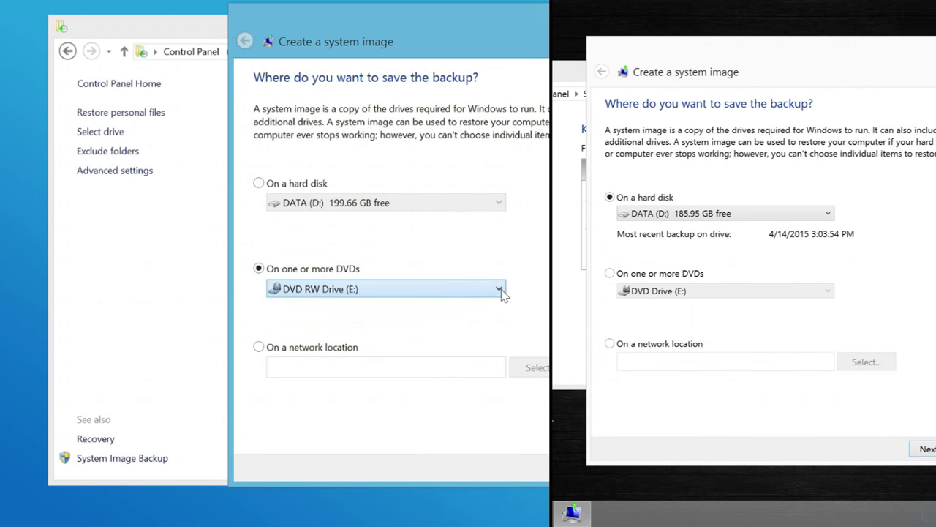
click(357, 348)
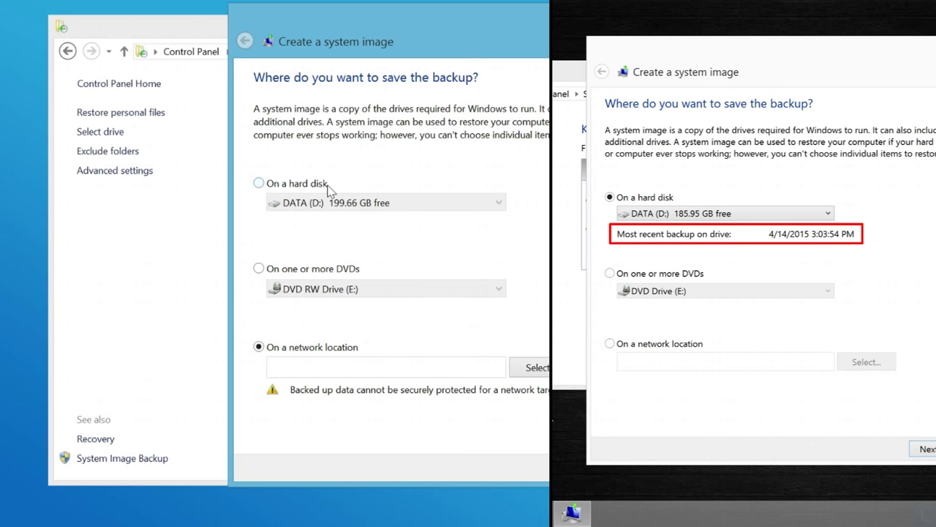
click(328, 188)
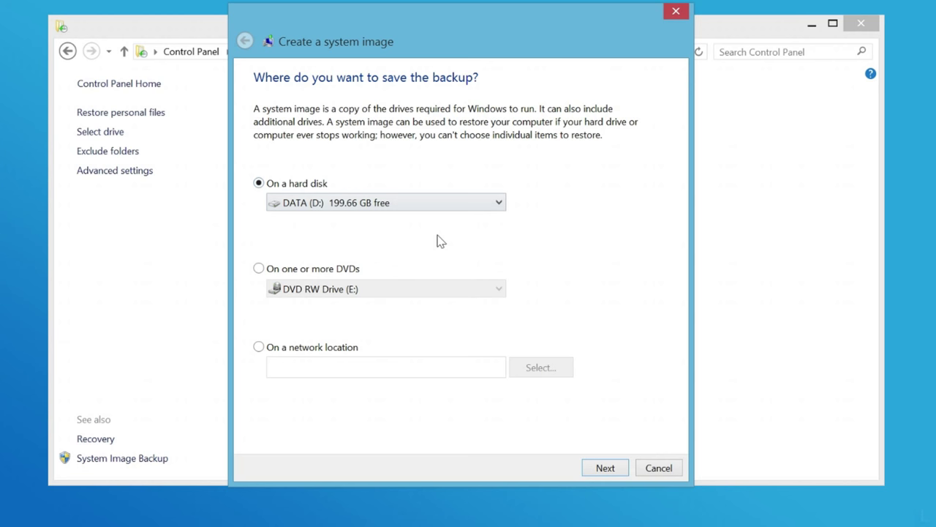
Confirm the settings and back up System Reserved and C: to DATA (D:).
click(620, 471)
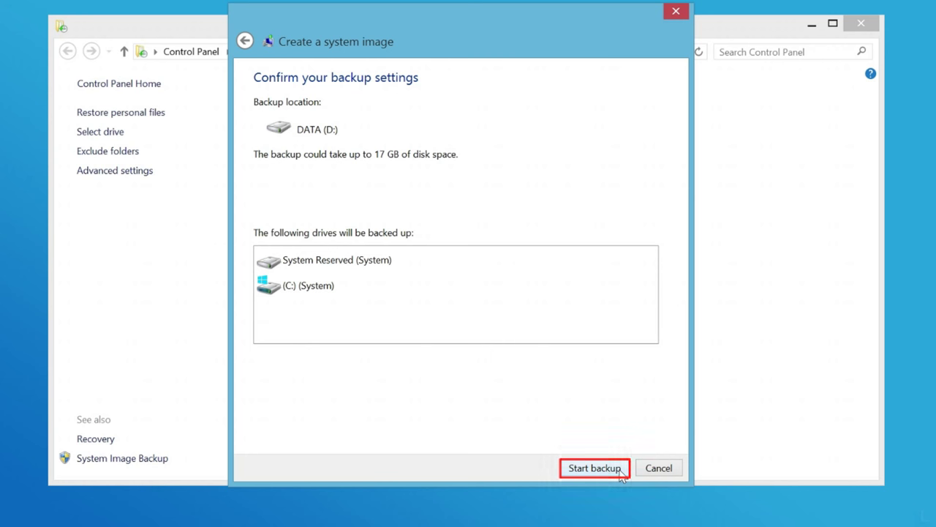
click(594, 468)
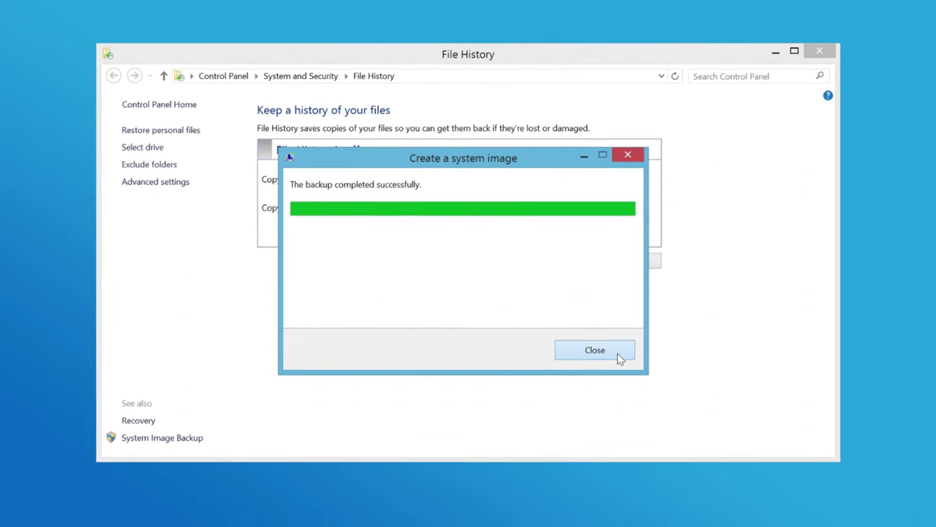
Close the backup and File History windows and browse DATA (D:) in File Explorer.
click(618, 358)
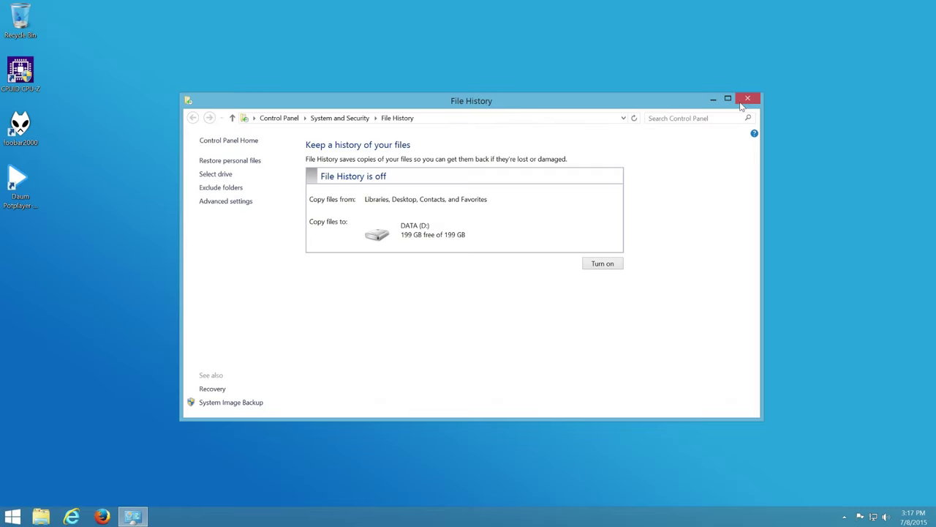
click(747, 96)
click(41, 516)
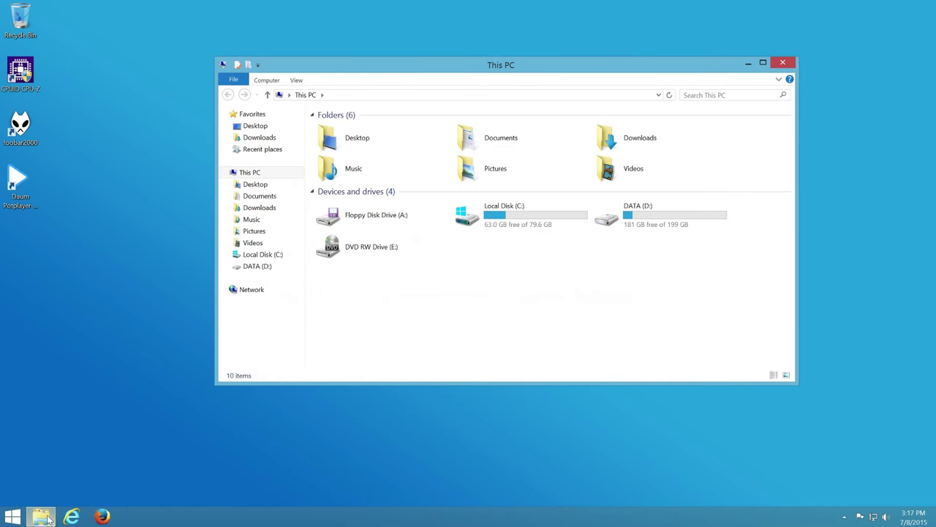
double_click(648, 228)
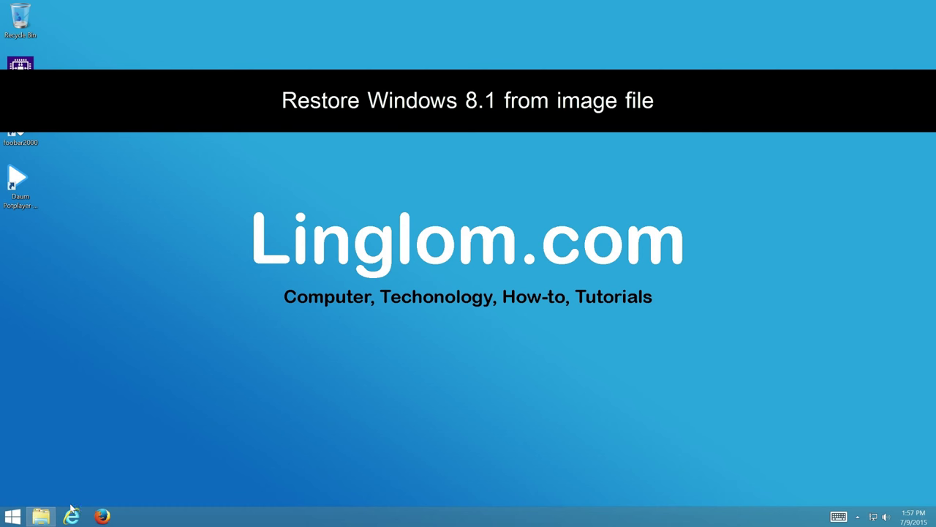
click(48, 516)
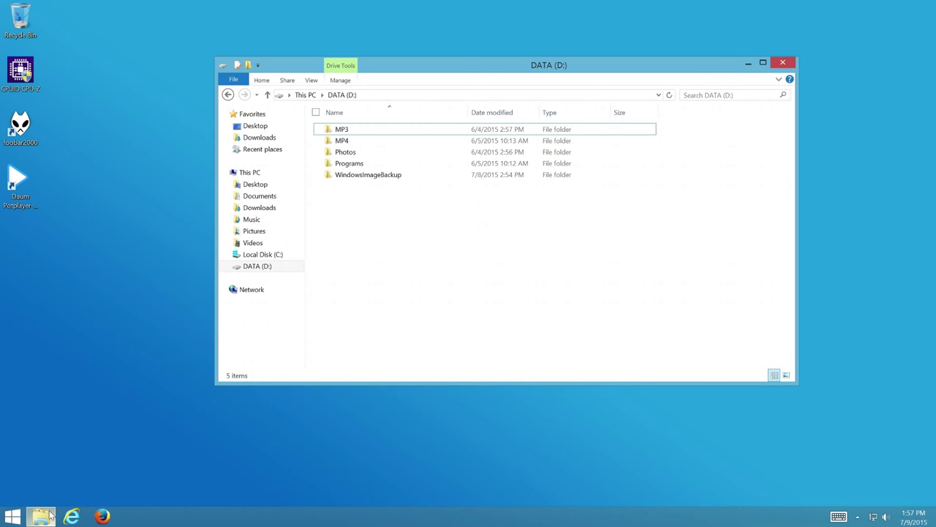
click(775, 67)
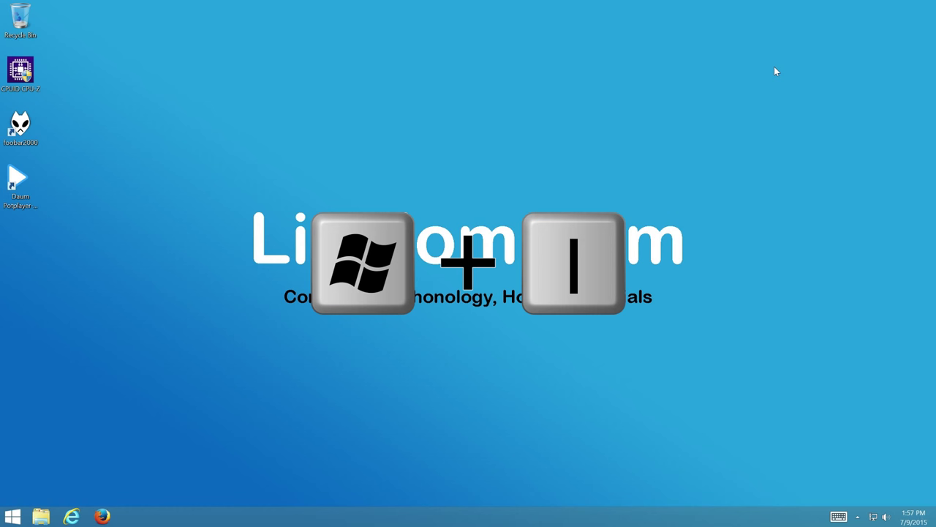
Open the Settings charm to restart into the recovery options.
key(super+i)
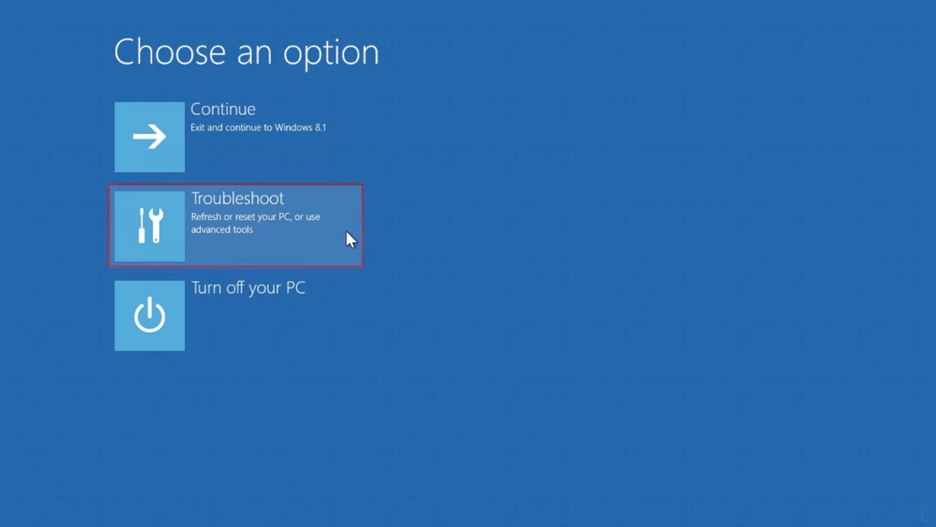
Launch System Image Recovery from Troubleshoot > Advanced options.
click(347, 232)
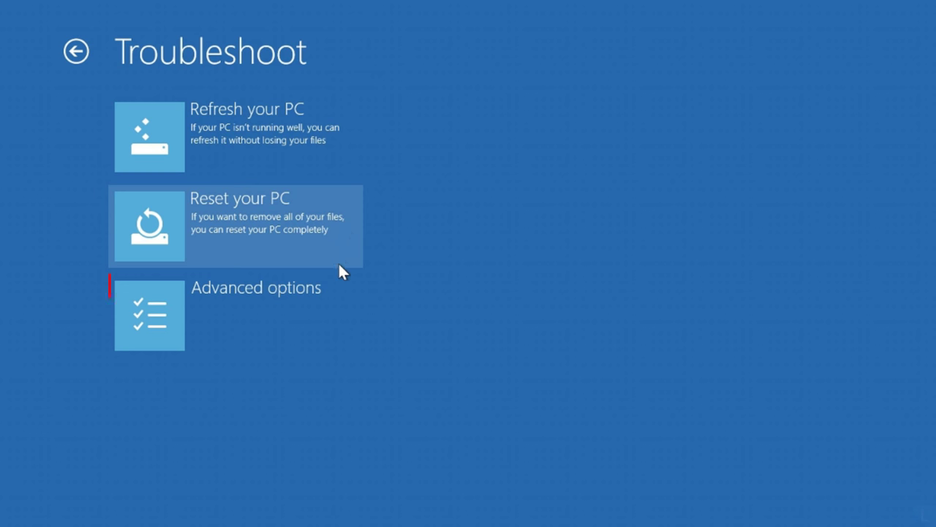
click(341, 317)
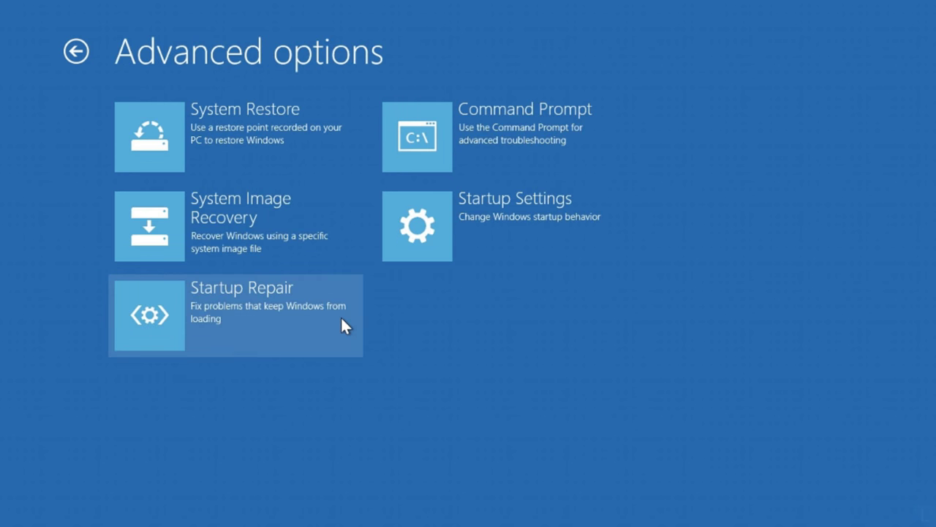
click(340, 247)
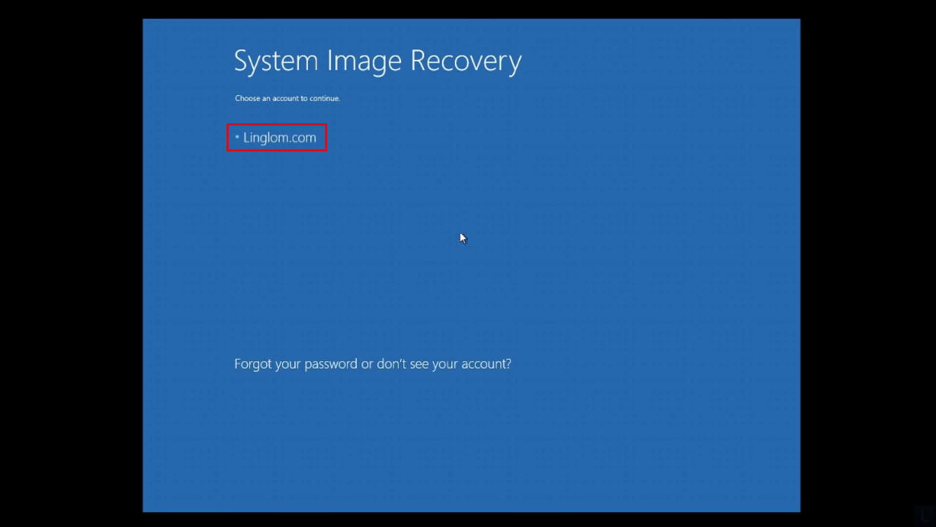
Sign in with the account and its password to continue the recovery.
click(307, 145)
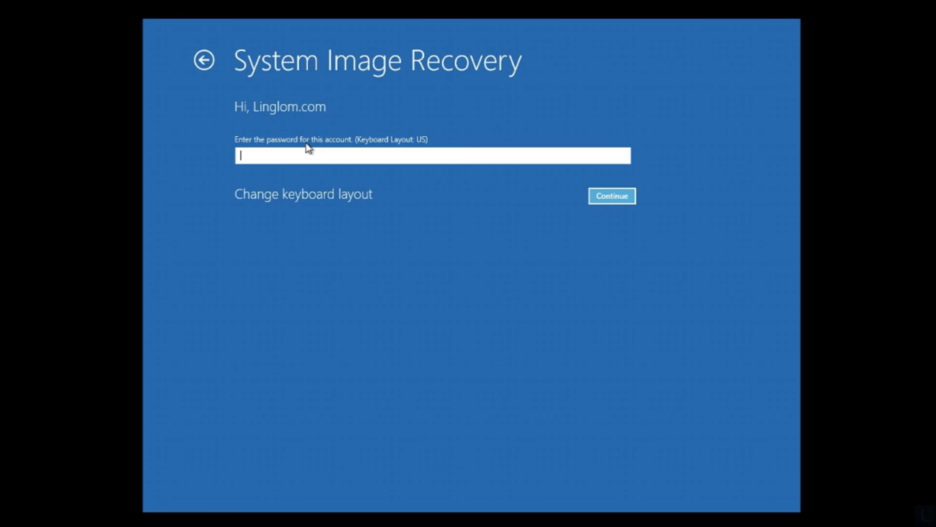
text(•••••••)
click(611, 197)
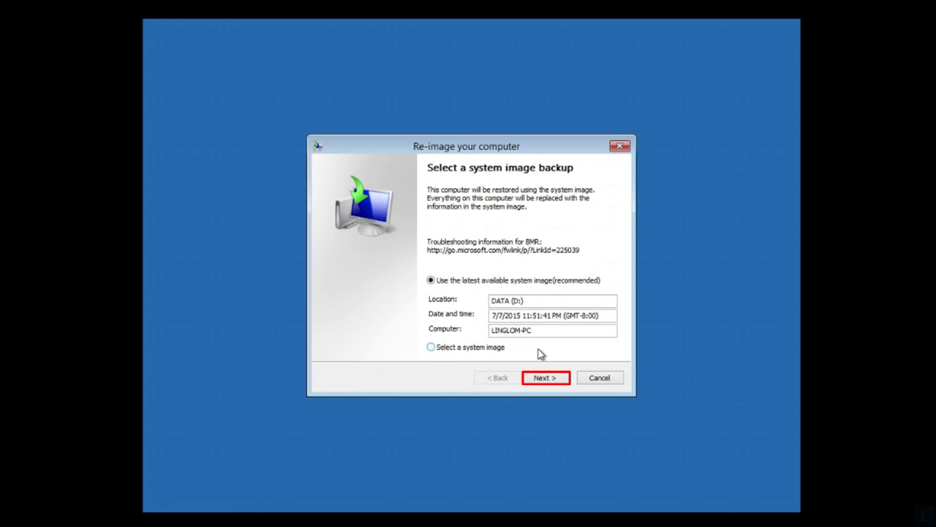
Restore from the latest system image on DATA (D:) with default options, confirming the drive overwrite.
click(565, 380)
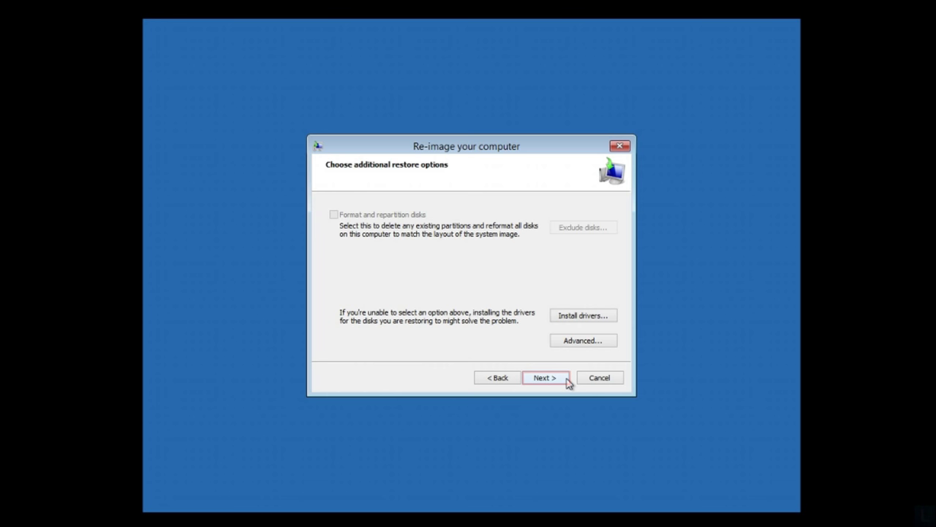
click(568, 380)
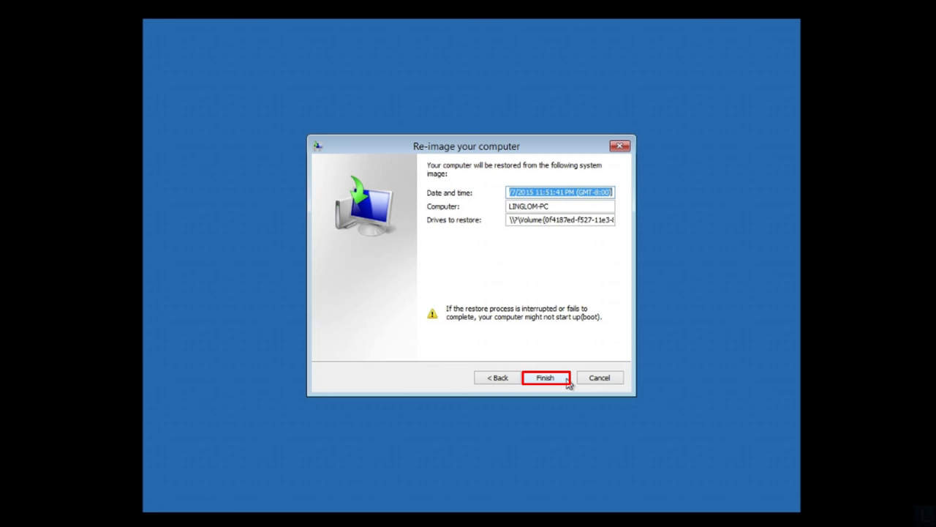
click(569, 380)
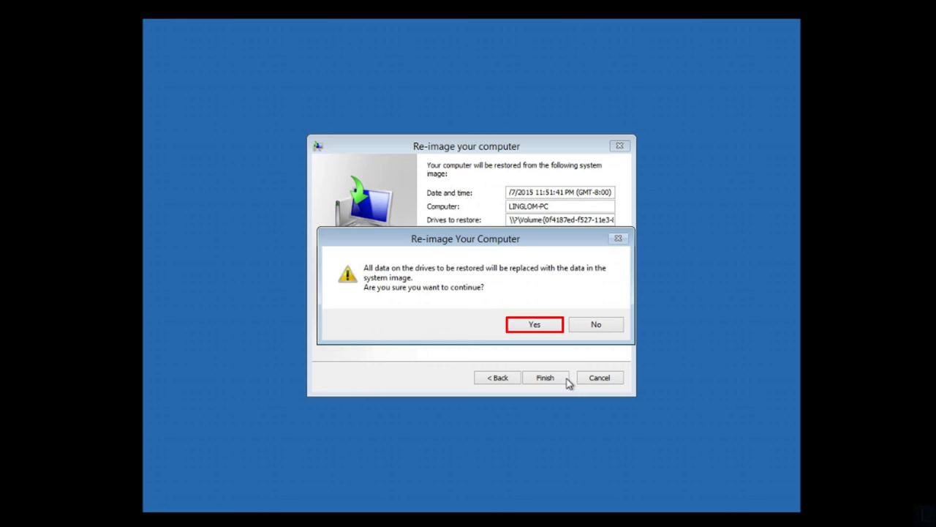
click(551, 329)
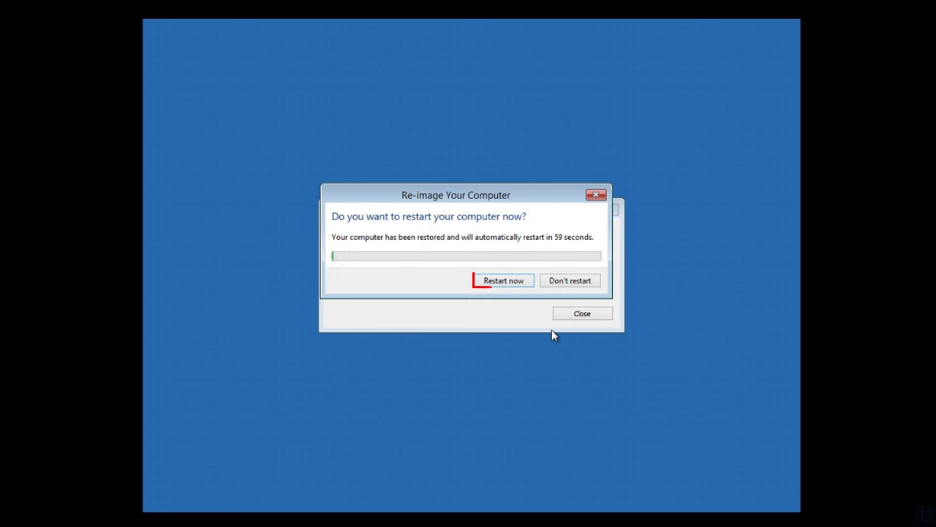
Restart the computer immediately after the restore completes.
click(524, 285)
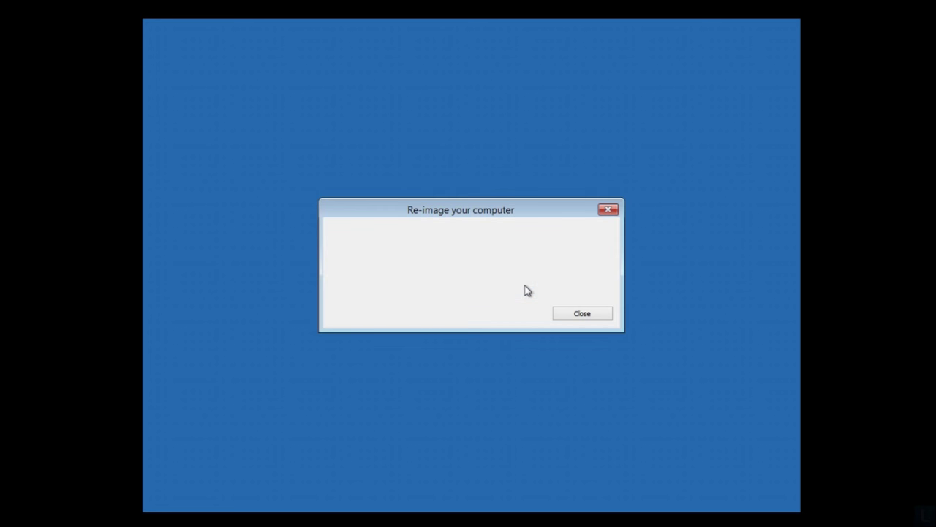